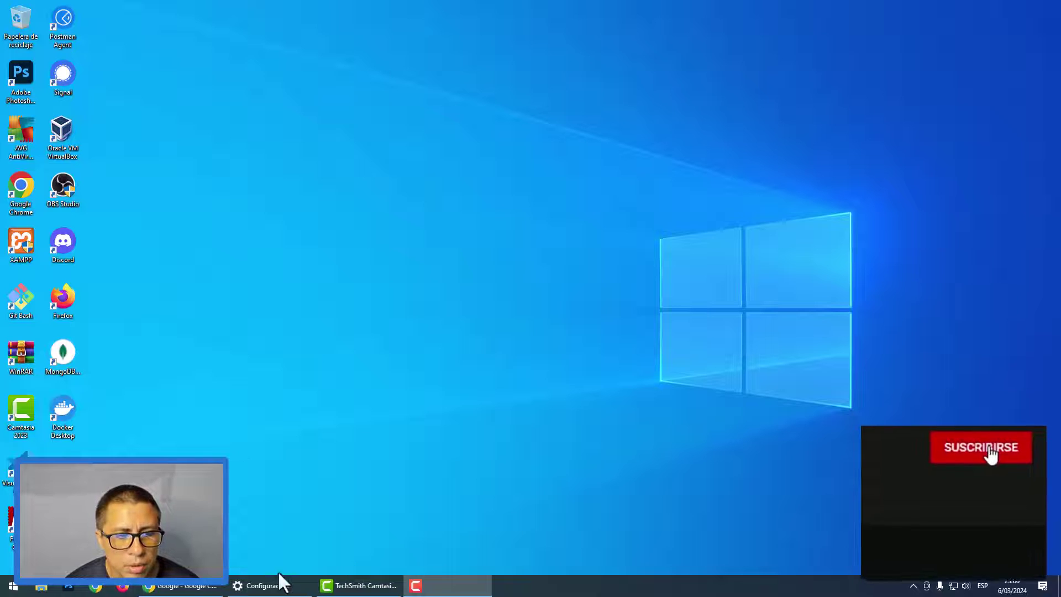
# Switch to Chrome, open nubecolectiva.com and look over the home page down to the Hosting - VPS offers
pyautogui.click(193, 588)
pyautogui.click(194, 35)
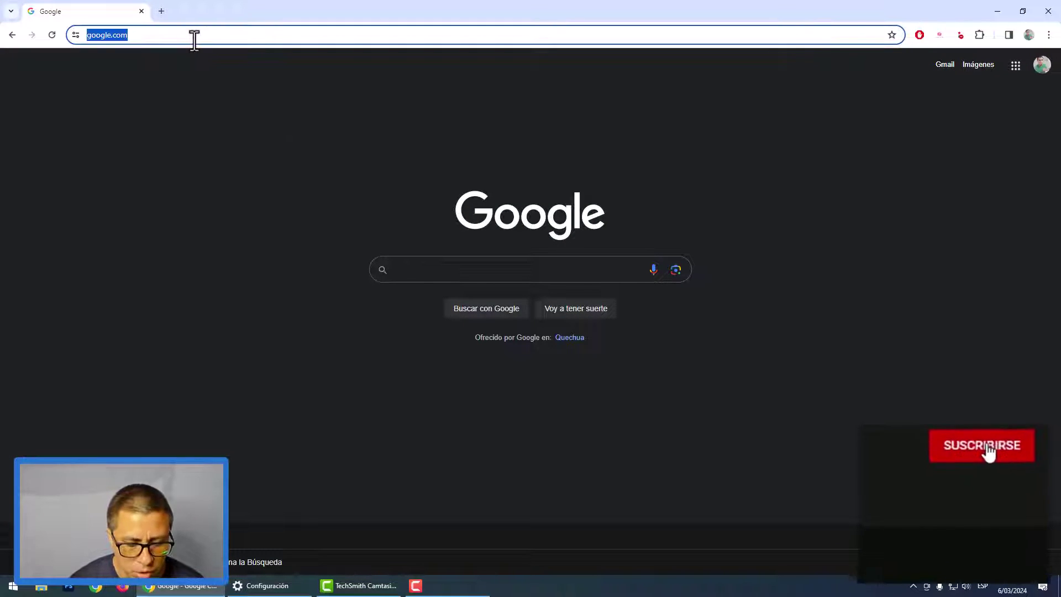
pyautogui.write('nubec')
pyautogui.press('Return')
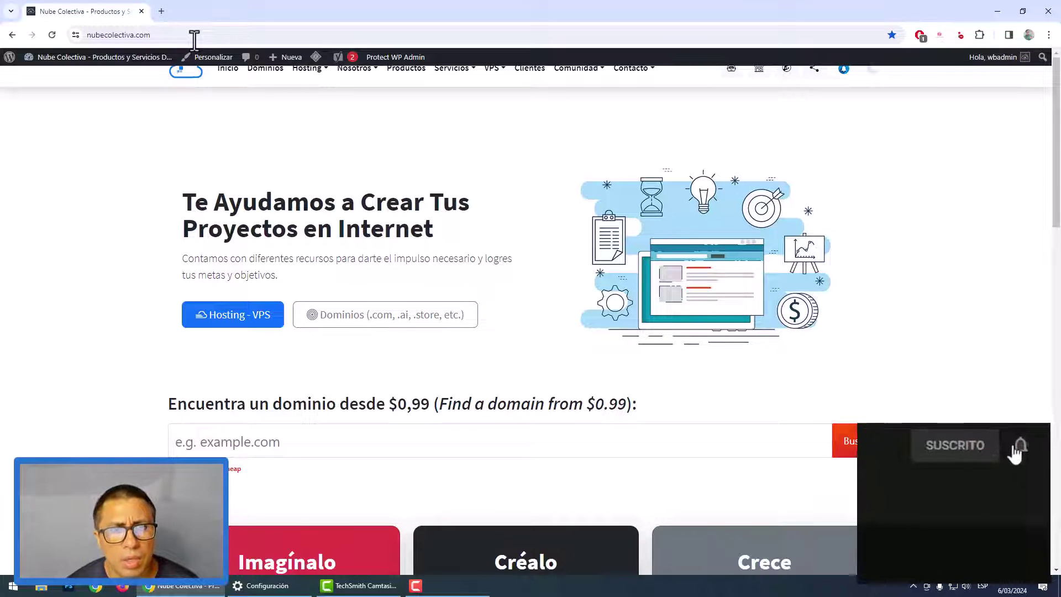
pyautogui.scroll(-6, 640, 368)
pyautogui.scroll(-2, 641, 368)
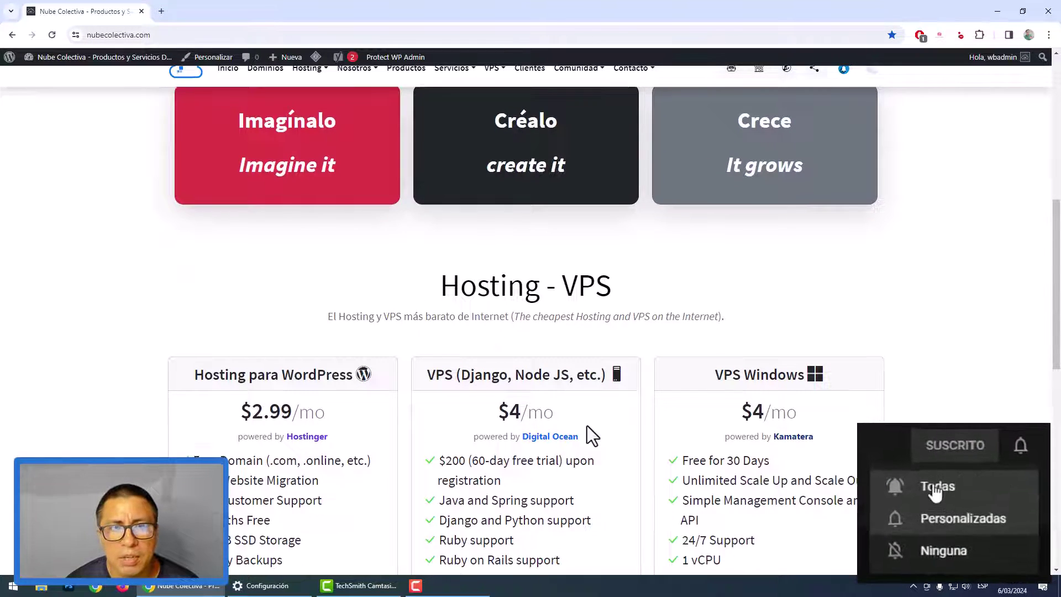
pyautogui.scroll(8, 588, 434)
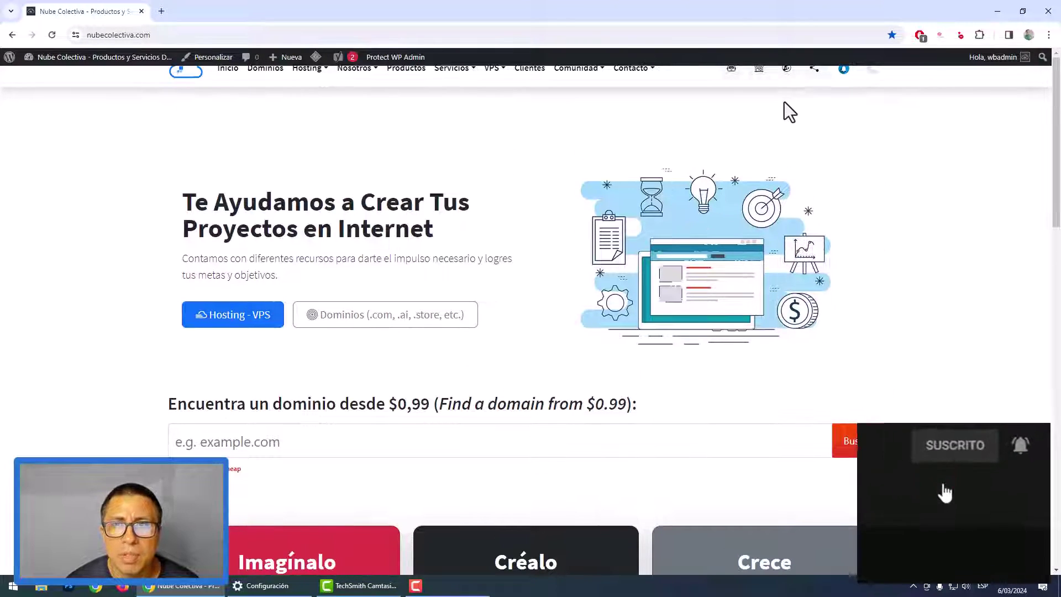
# Follow the site's GitHub link for developers and open the javascript-fecha-mensaje repository from the profile's repository list
pyautogui.click(815, 78)
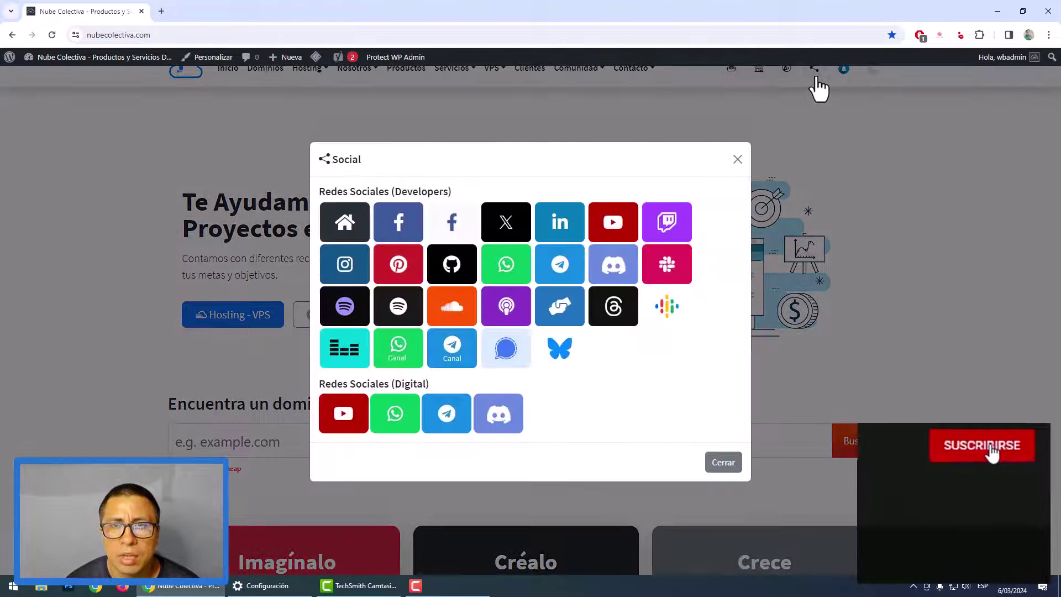
pyautogui.click(452, 271)
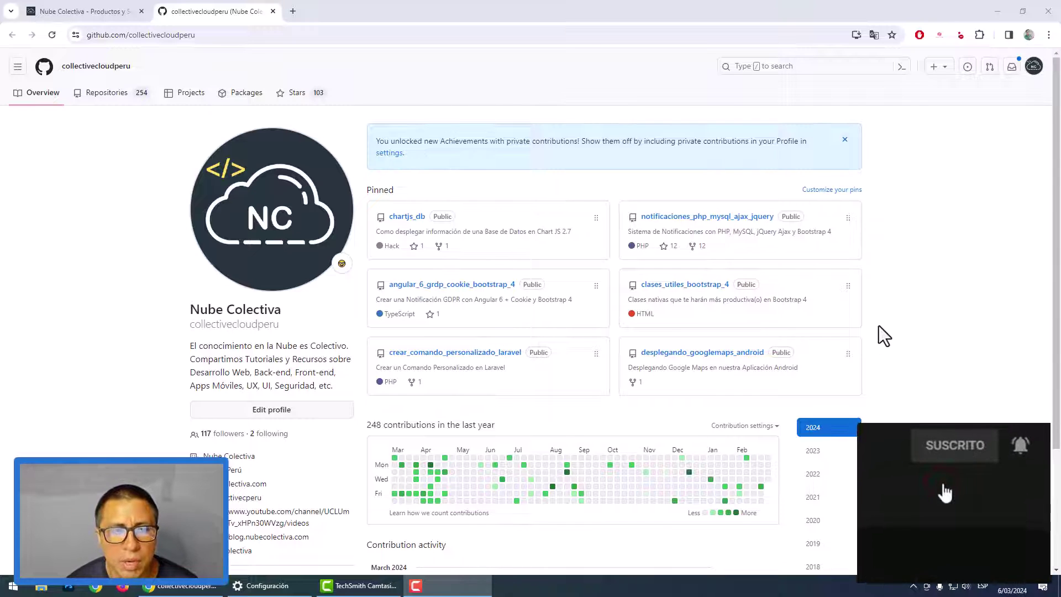
pyautogui.click(97, 94)
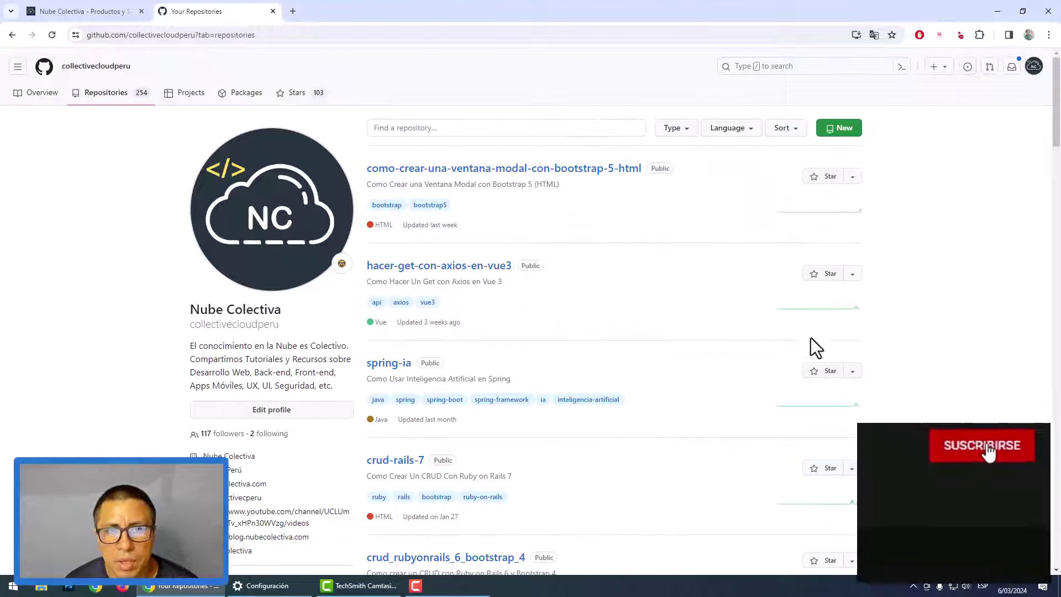
pyautogui.scroll(-8, 909, 349)
pyautogui.scroll(-6, 910, 349)
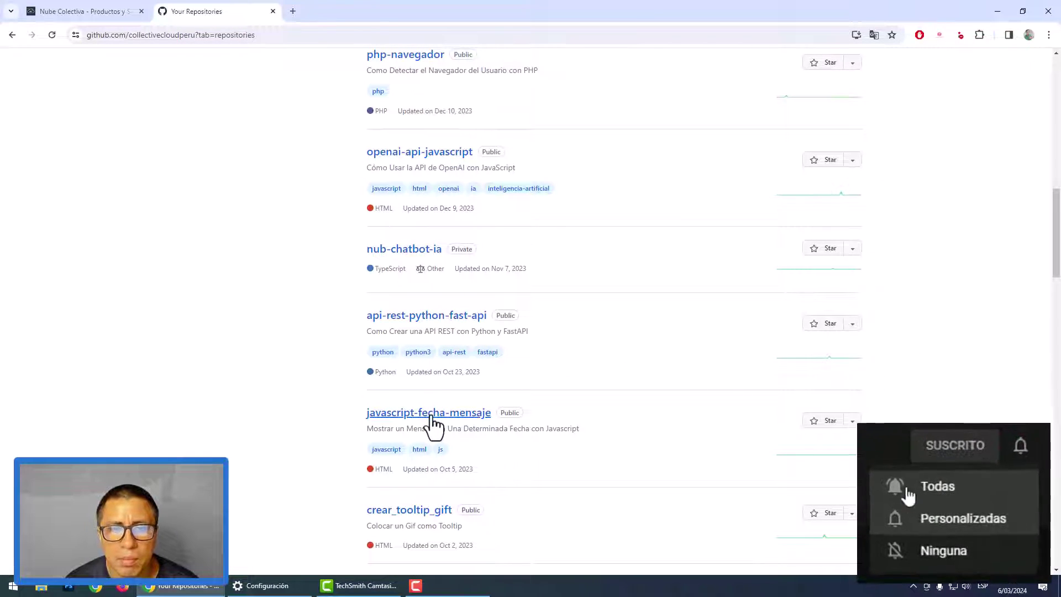
pyautogui.click(431, 416)
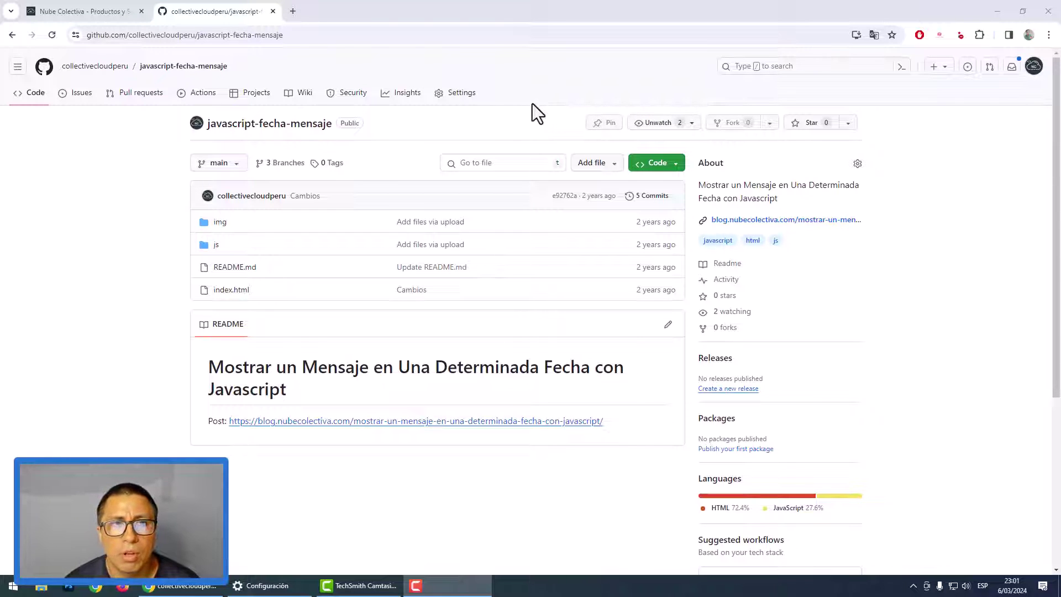
# Open the interaction limits page within the moderation options of the repository's settings
pyautogui.click(462, 92)
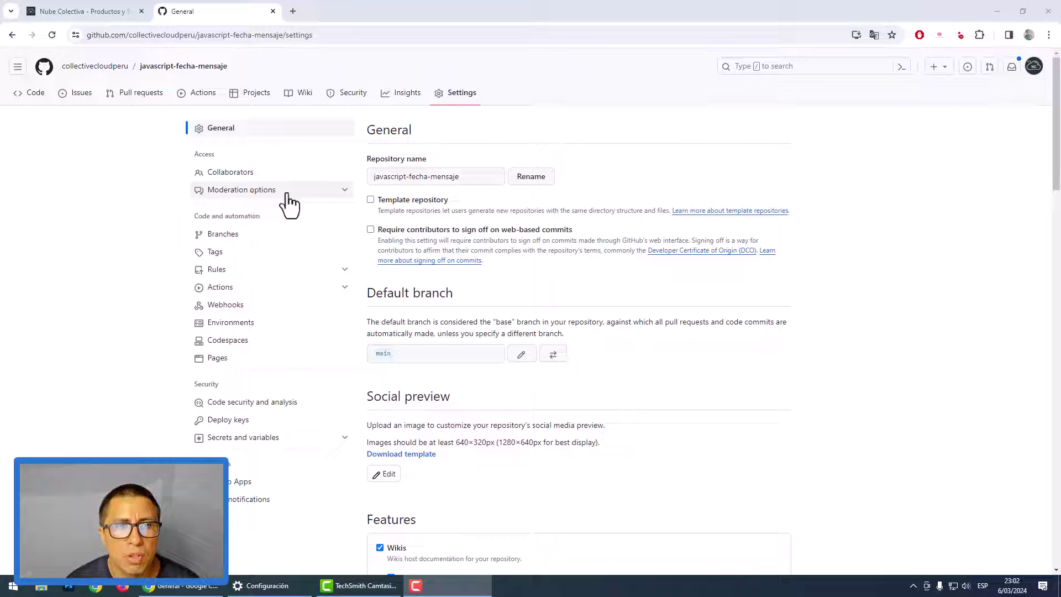
pyautogui.click(345, 190)
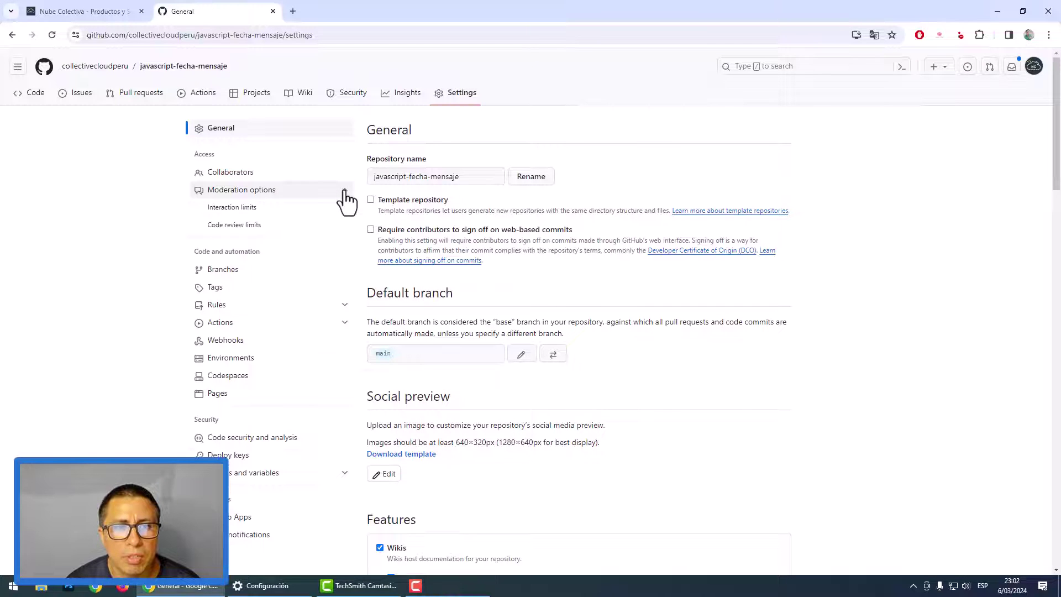
pyautogui.click(246, 208)
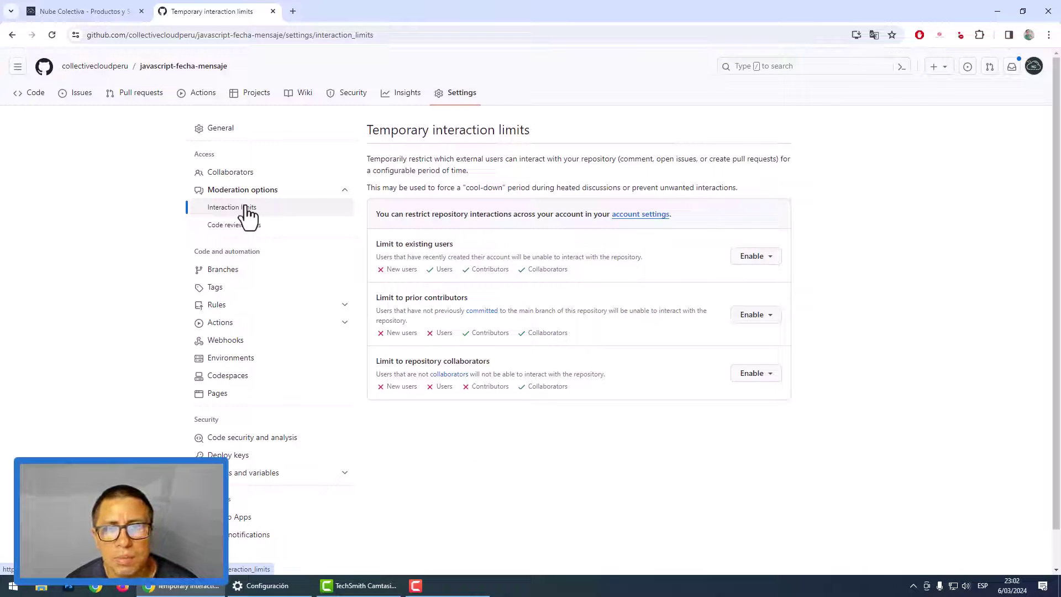
# Translate the interaction limits page into Spanish and dismiss the translation pop-up
pyautogui.rightClick(893, 144)
pyautogui.click(763, 325)
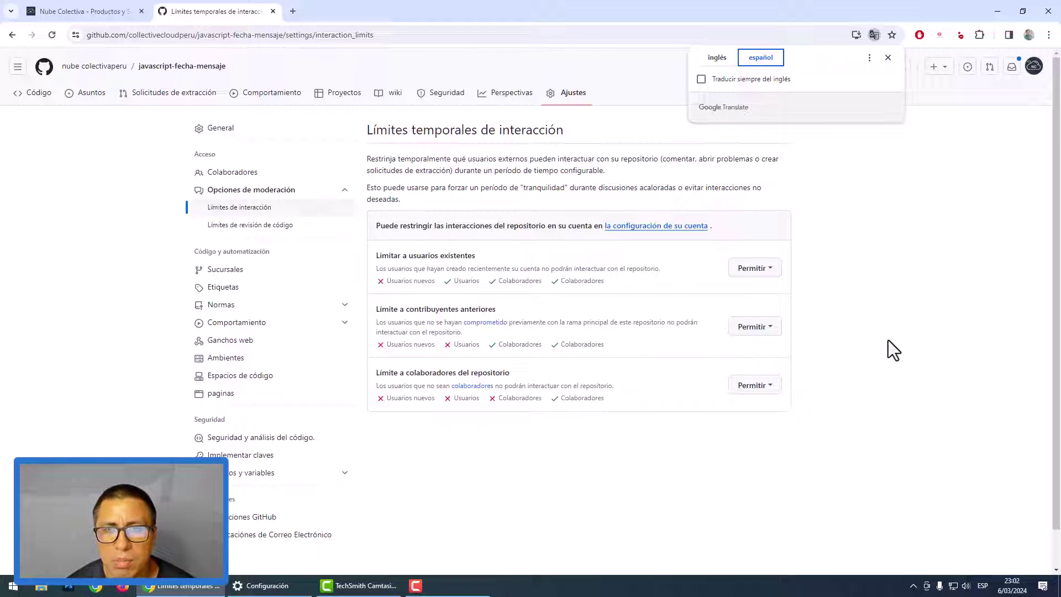
pyautogui.click(840, 284)
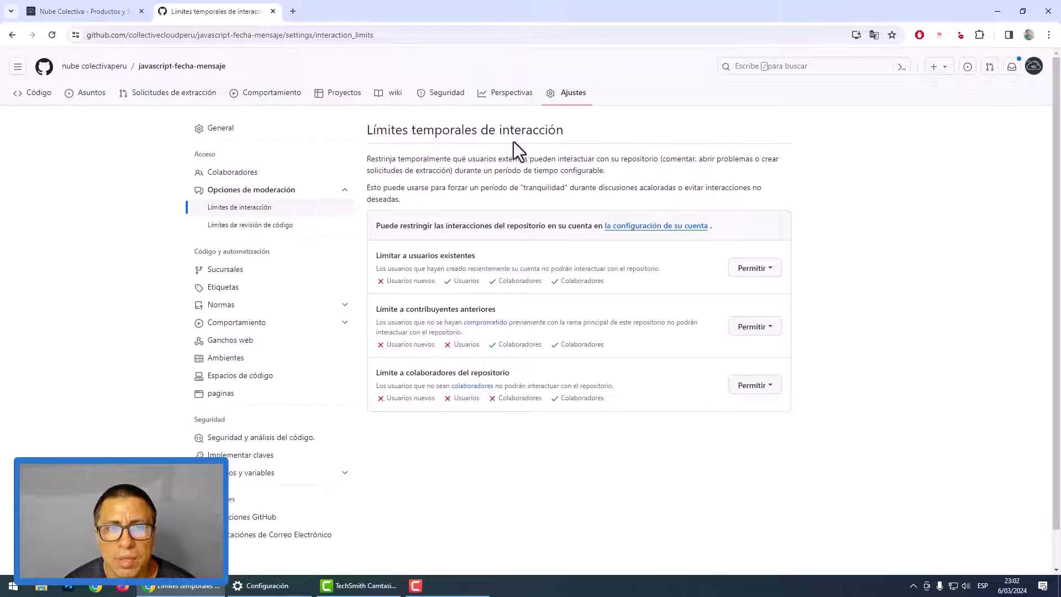
# Read the introduction and the limit to existing users, and view the durations offered for that limit without enabling it
pyautogui.moveTo(404, 159); pyautogui.dragTo(450, 162)
pyautogui.click(524, 164)
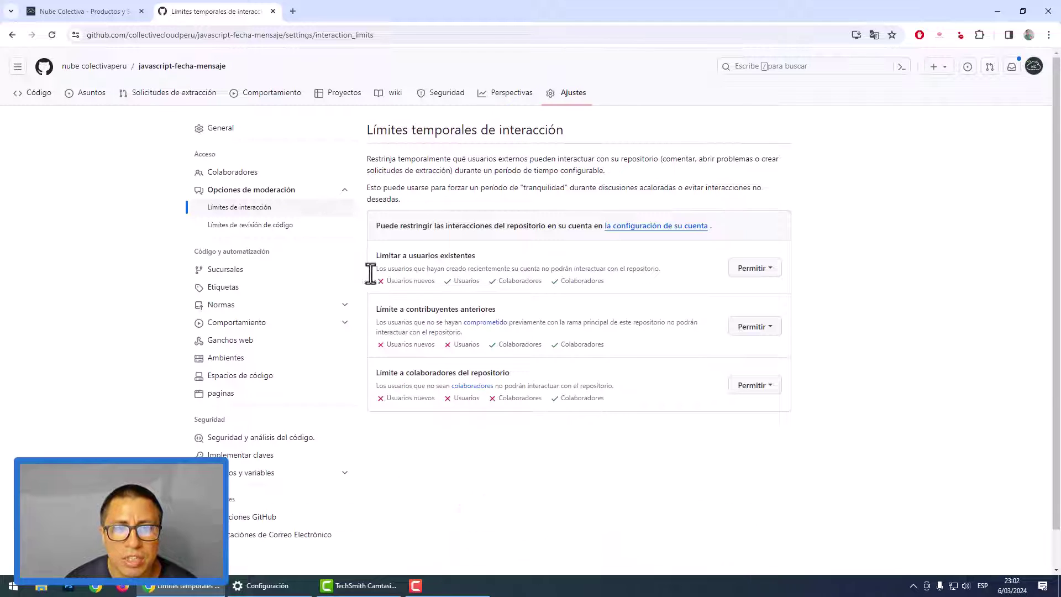
pyautogui.moveTo(379, 269); pyautogui.dragTo(467, 269)
pyautogui.click(529, 270)
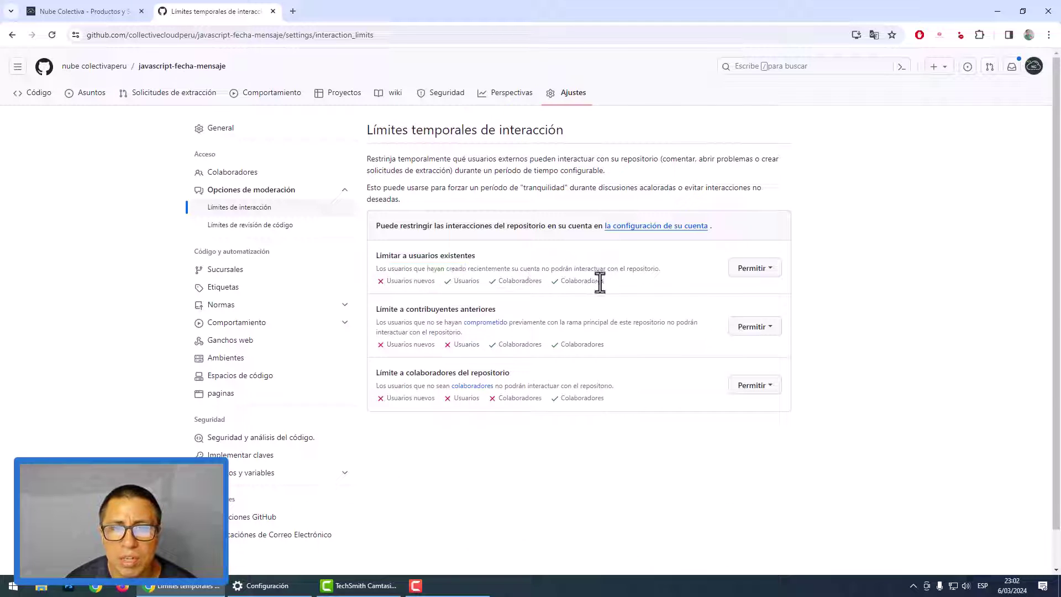
pyautogui.click(773, 275)
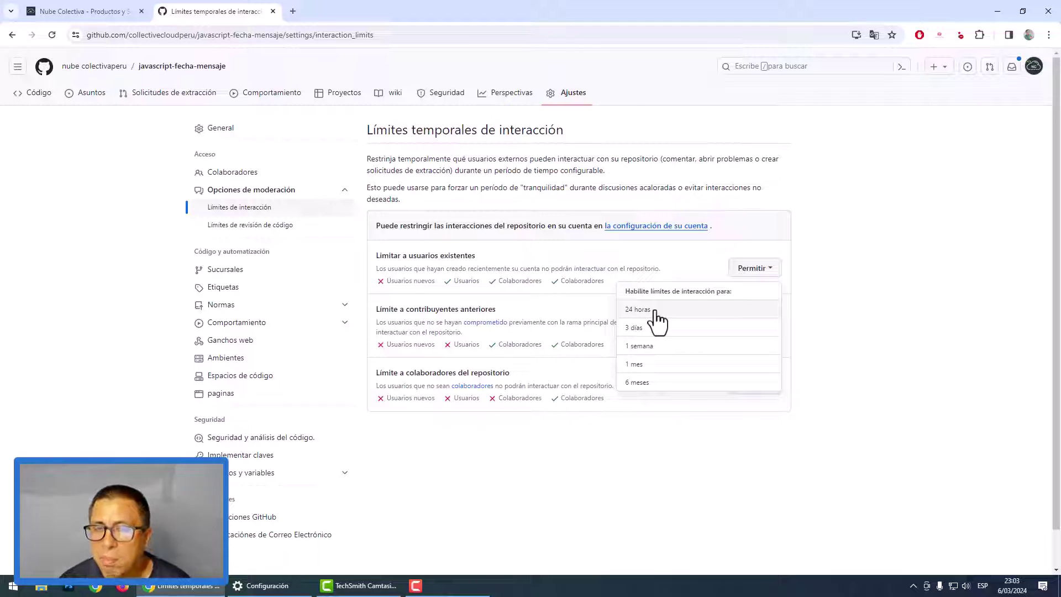
pyautogui.click(899, 313)
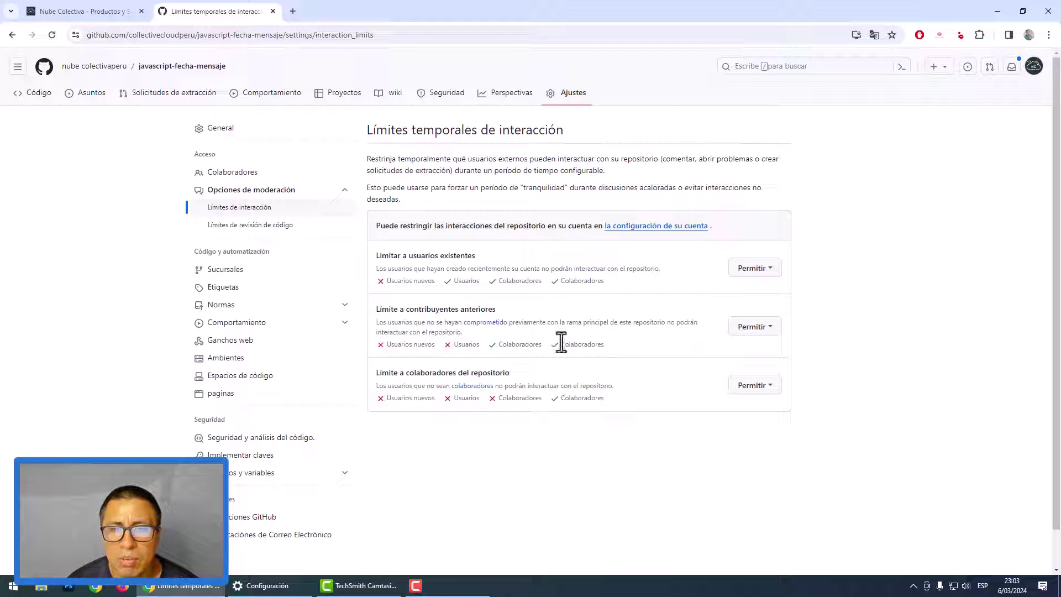
# Examine the limits to prior contributors and to repository collaborators, viewing the durations offered for each without enabling them
pyautogui.click(764, 328)
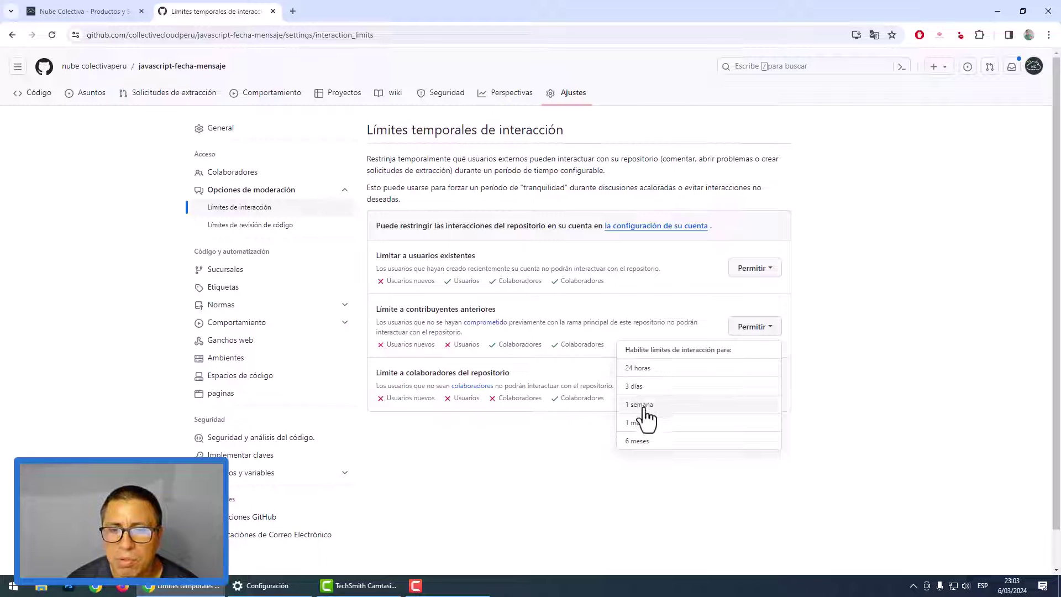
pyautogui.click(842, 348)
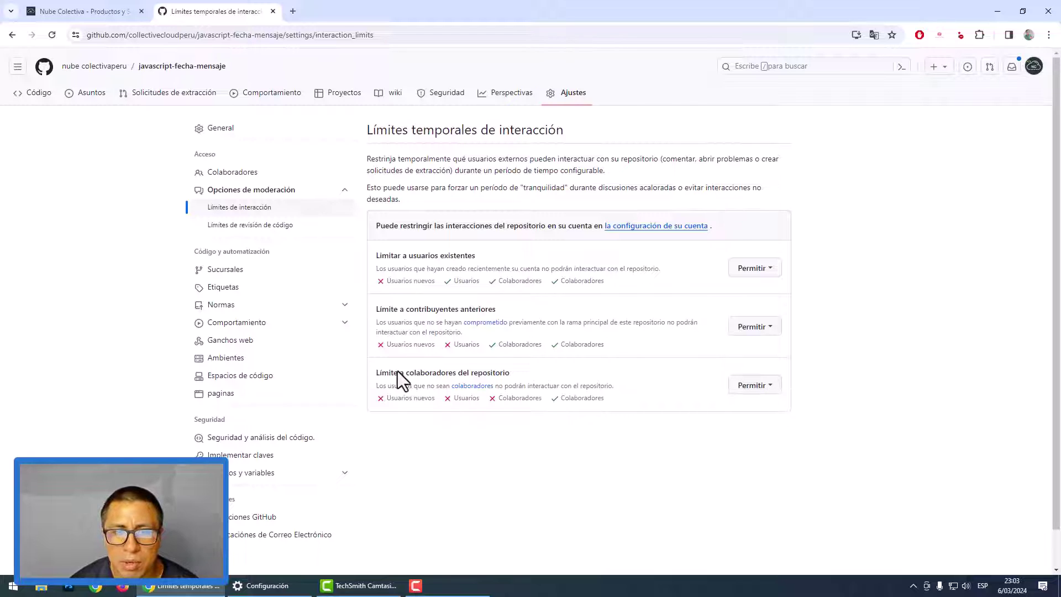
pyautogui.moveTo(389, 374); pyautogui.dragTo(522, 376)
pyautogui.click(522, 375)
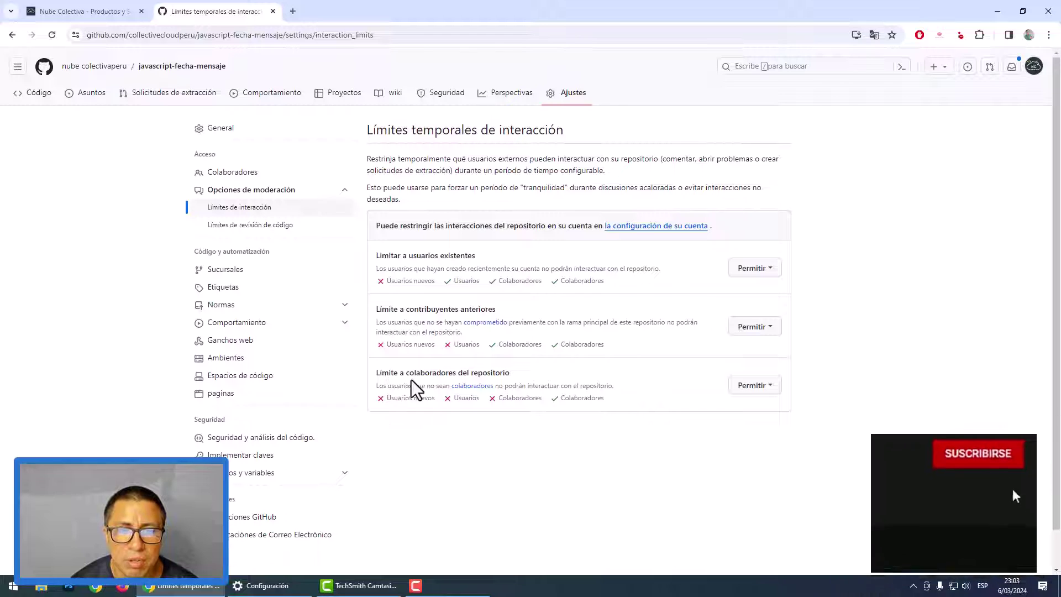
pyautogui.moveTo(426, 386); pyautogui.dragTo(502, 387)
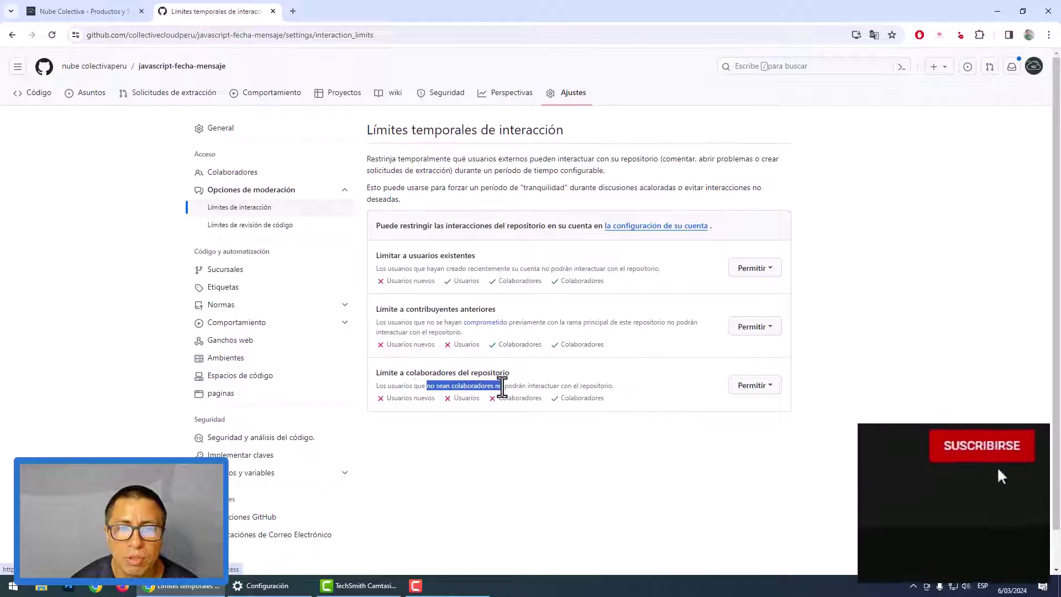
pyautogui.click(530, 386)
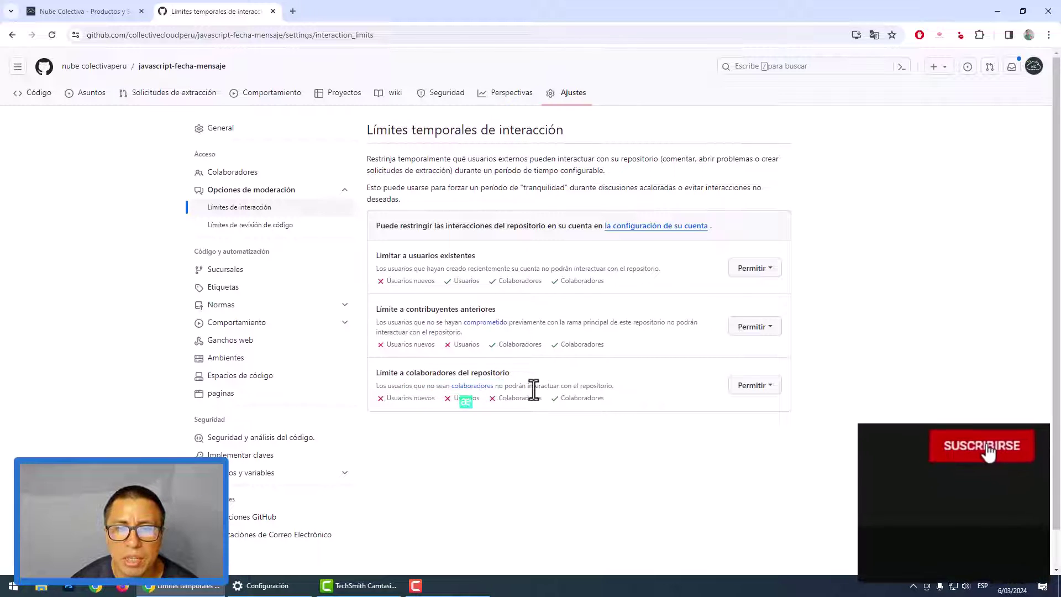
pyautogui.click(770, 386)
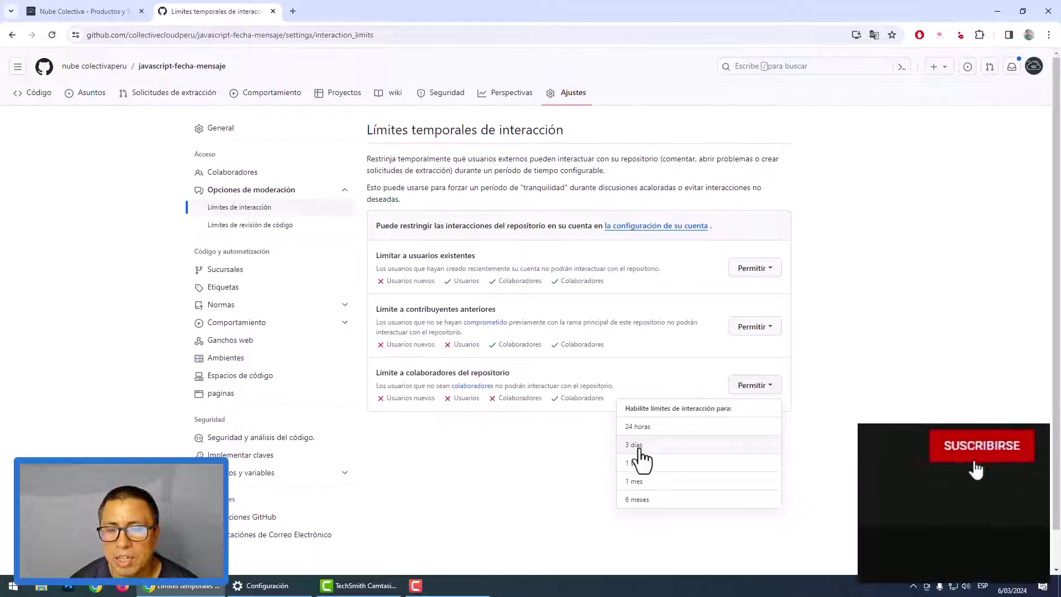
pyautogui.click(863, 394)
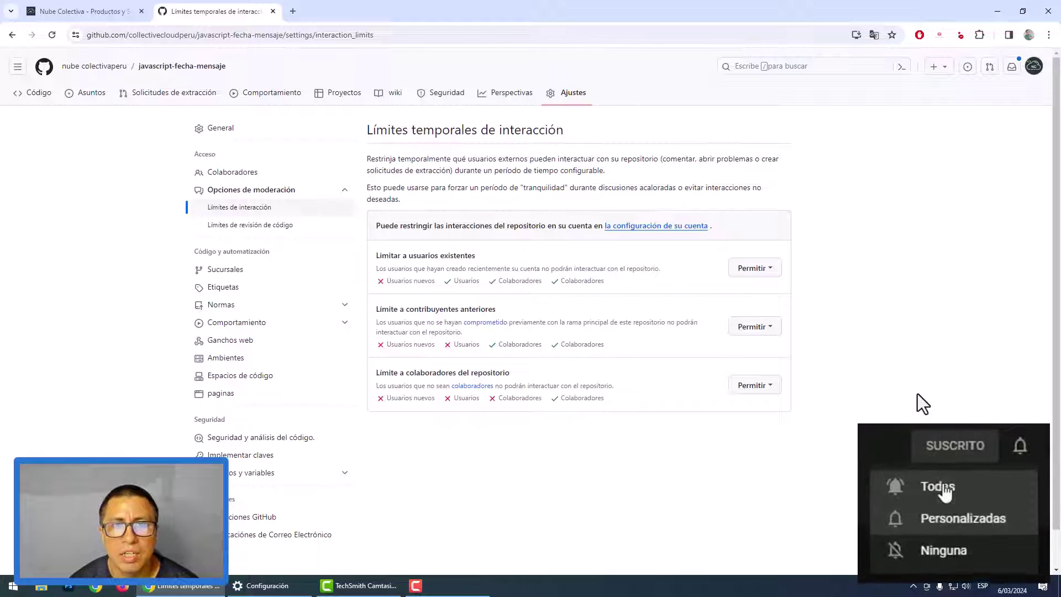
# Return the page to its original English text and minimize the browser window
pyautogui.click(875, 37)
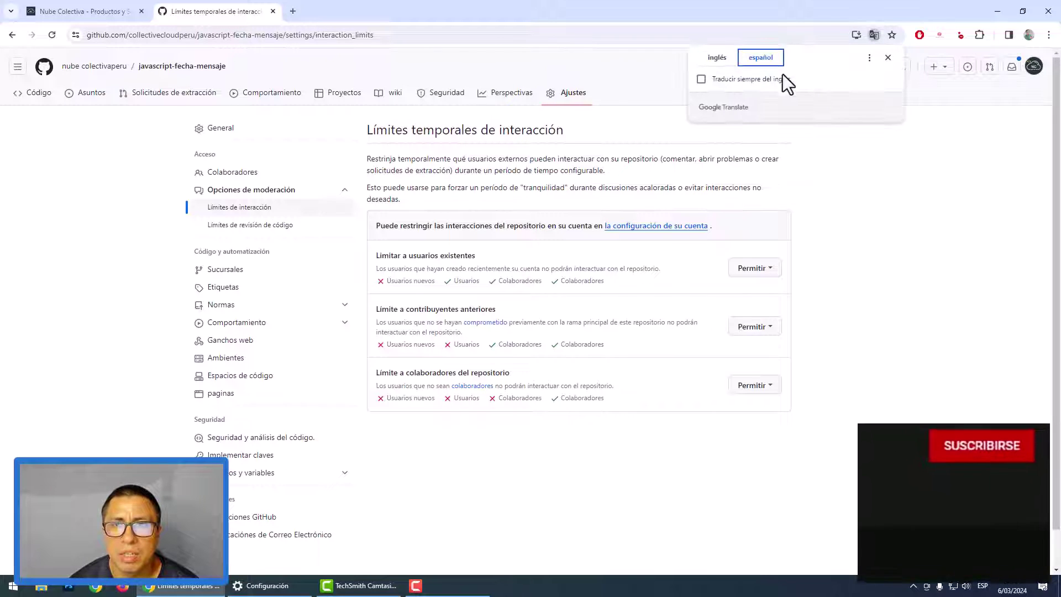
pyautogui.click(717, 57)
pyautogui.click(842, 208)
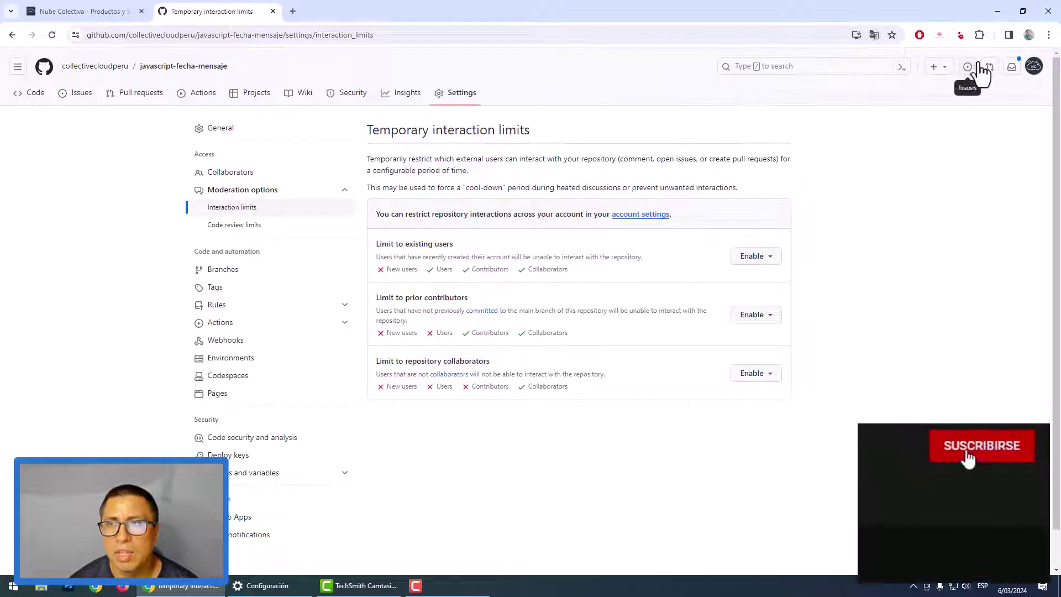
pyautogui.click(1008, 7)
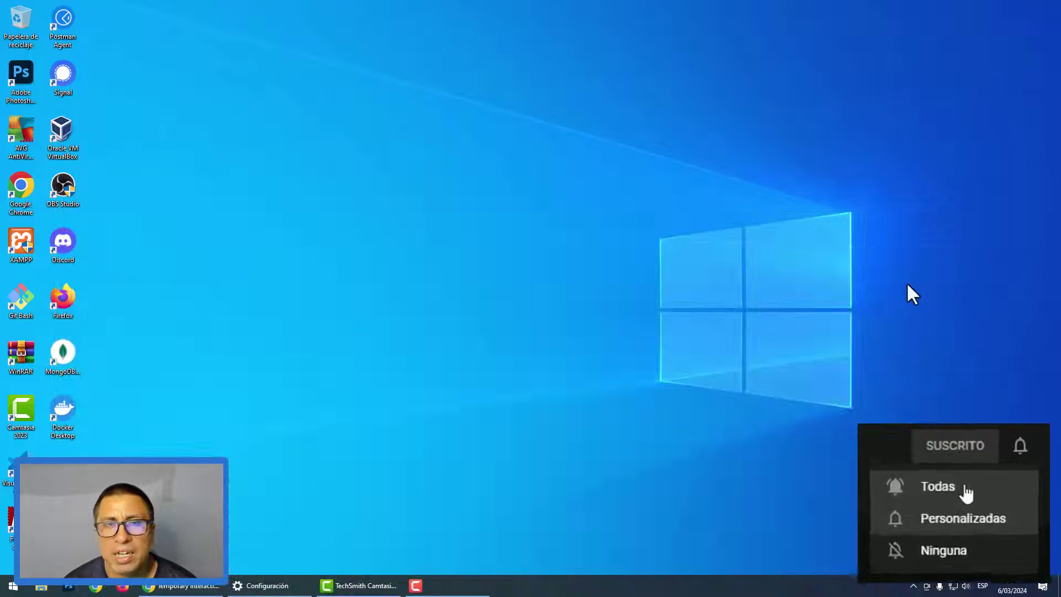